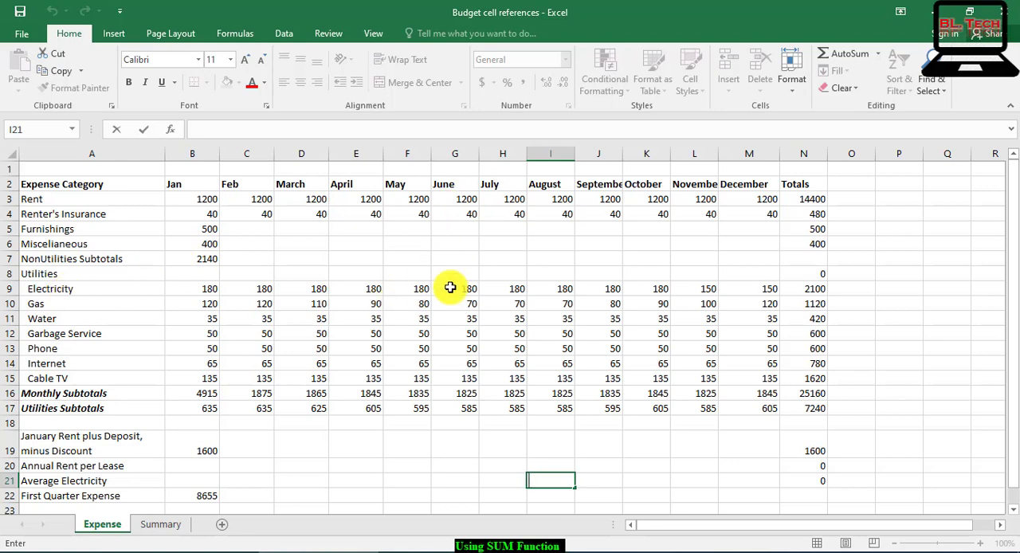
pyautogui.click(291, 259)
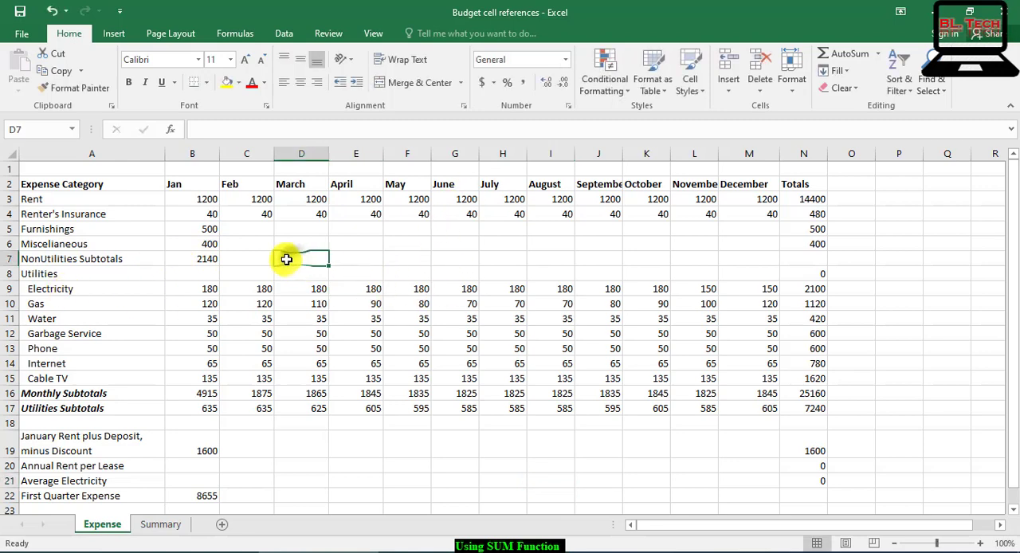
pyautogui.click(598, 256)
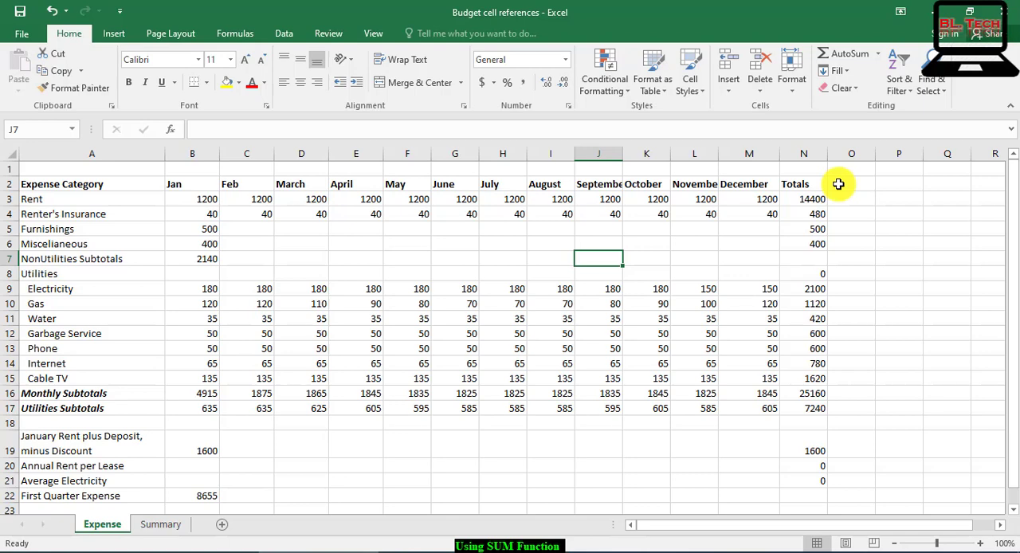
# Step: Clear the January NonUtilities subtotal in B7 and re-enter it as =SUM(B3:B6)
pyautogui.click(200, 259)
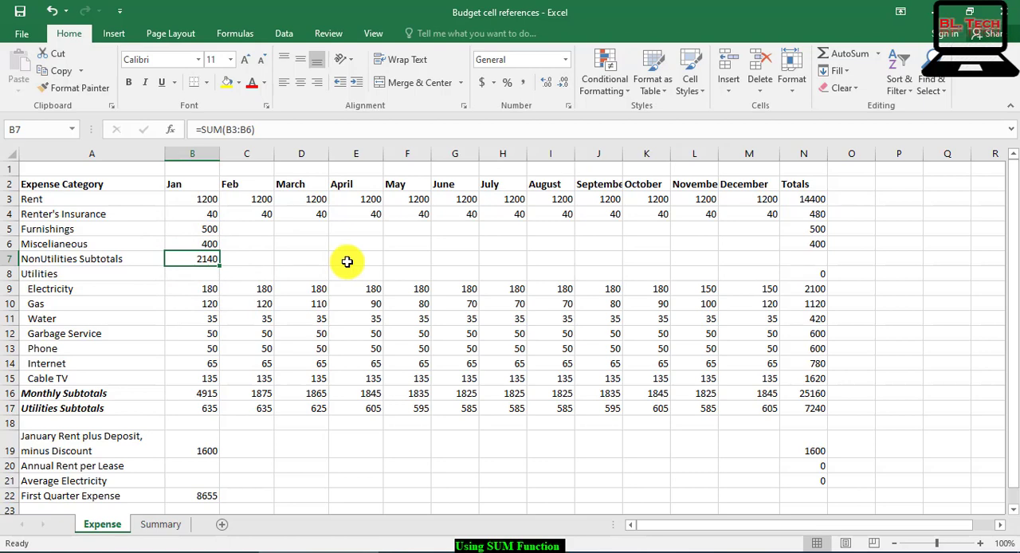
pyautogui.press('Delete')
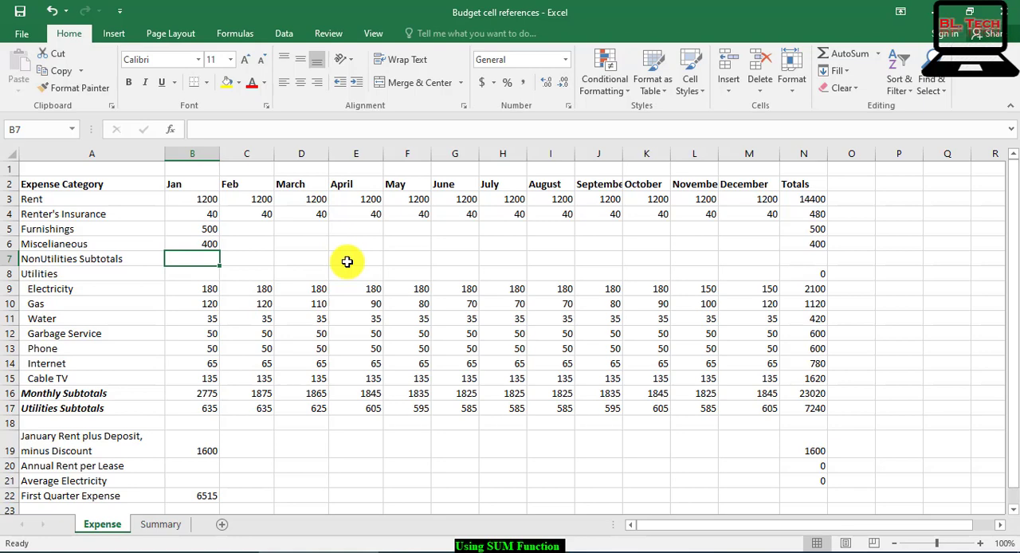
pyautogui.write('=')
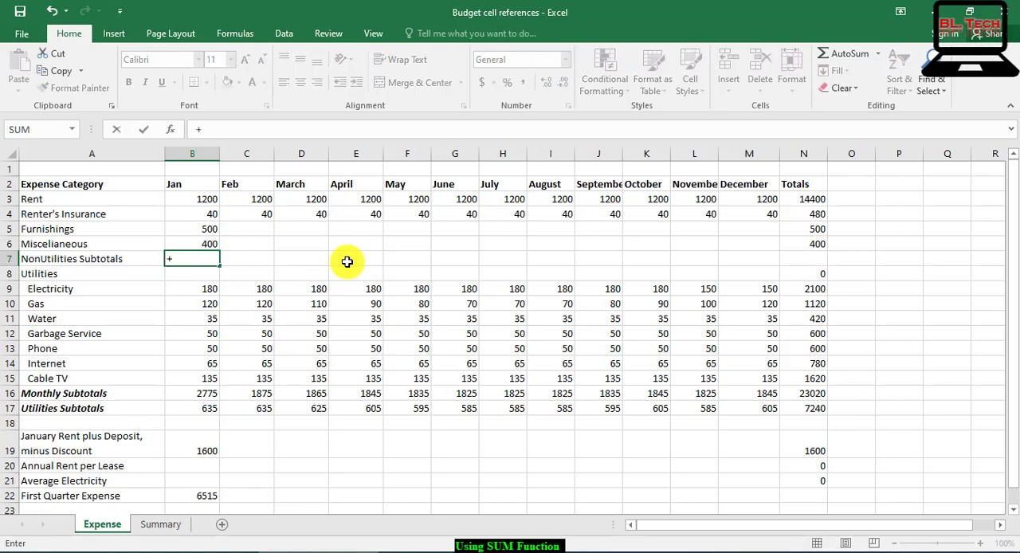
pyautogui.write('=(')
pyautogui.press('BackSpace')
pyautogui.write('s')
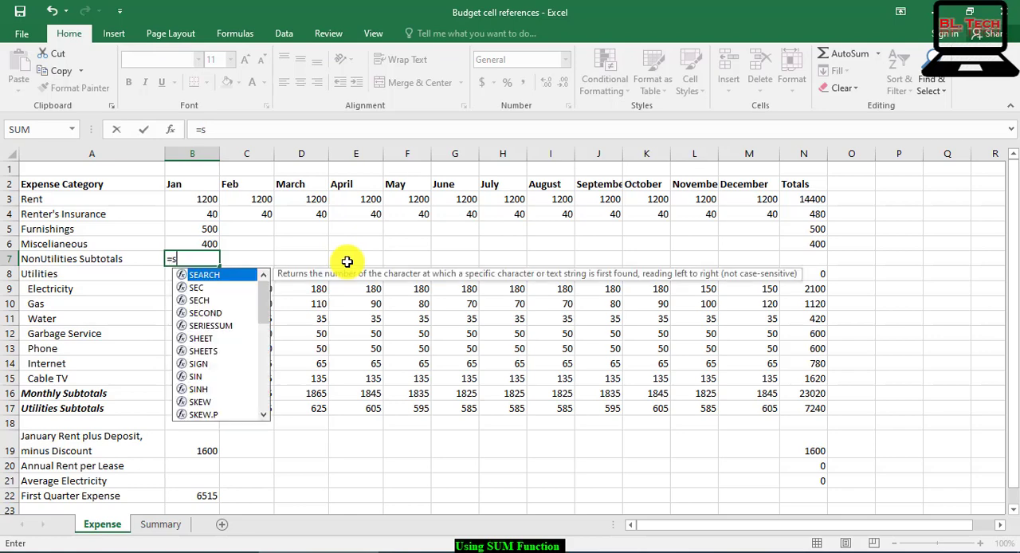
pyautogui.write('um')
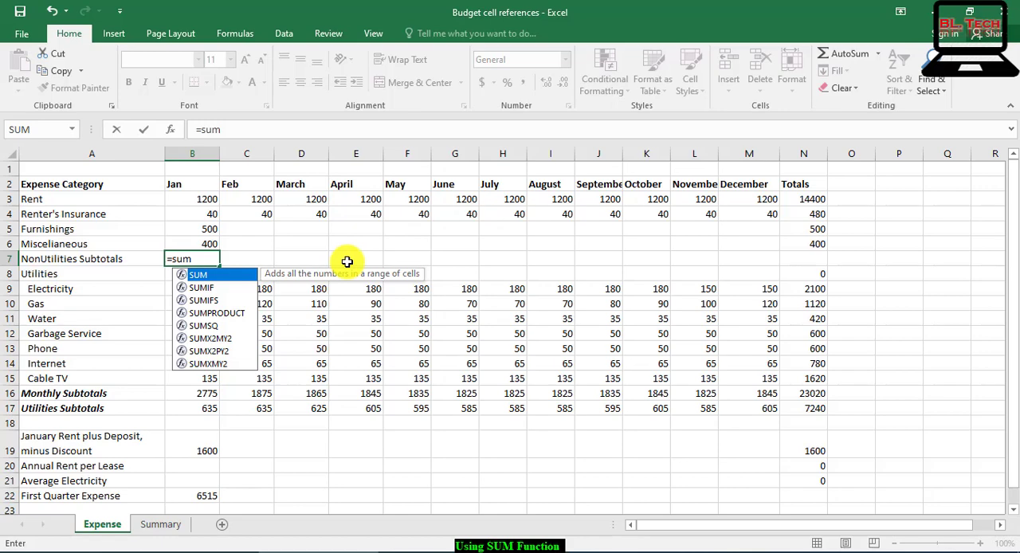
pyautogui.write('(')
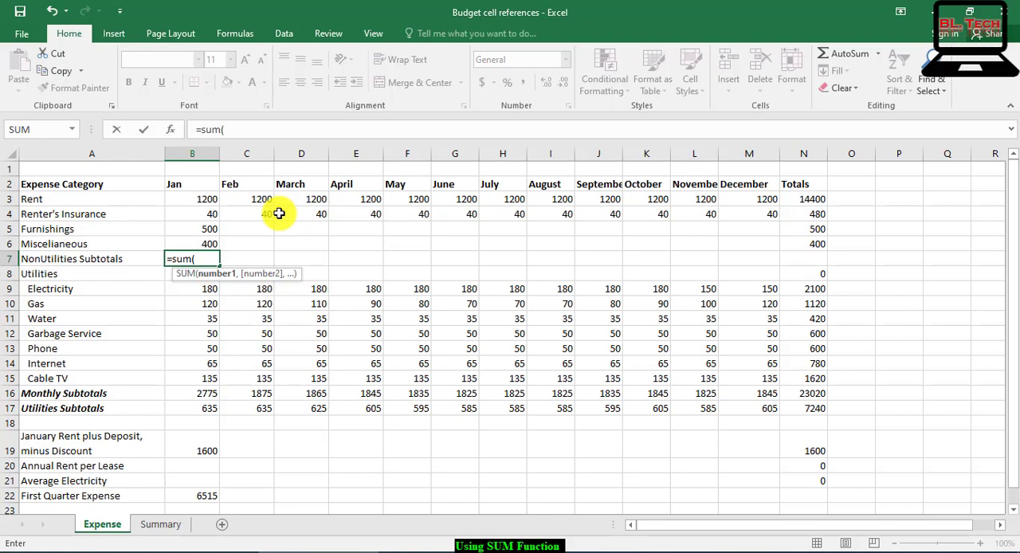
pyautogui.click(205, 199)
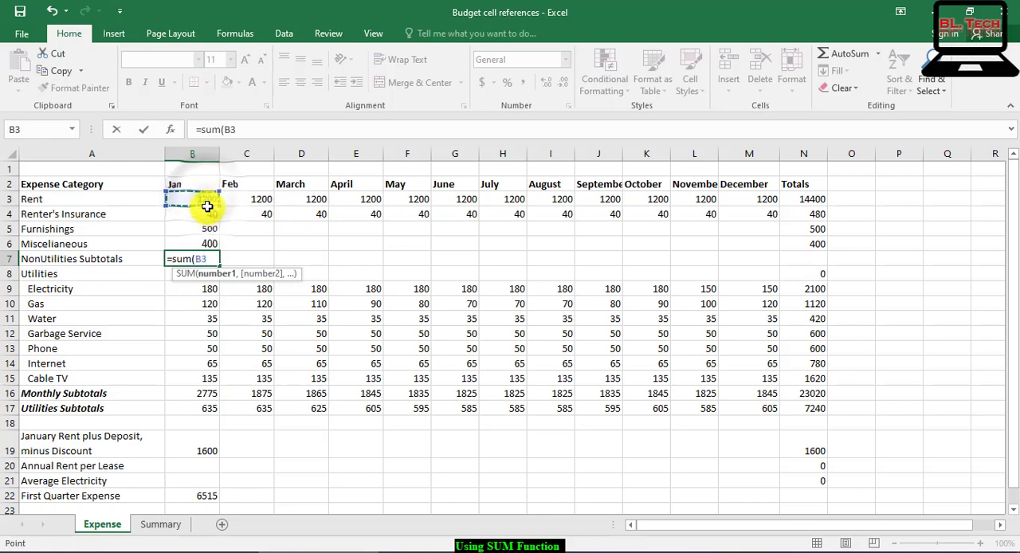
pyautogui.moveTo(207, 206); pyautogui.dragTo(207, 243)
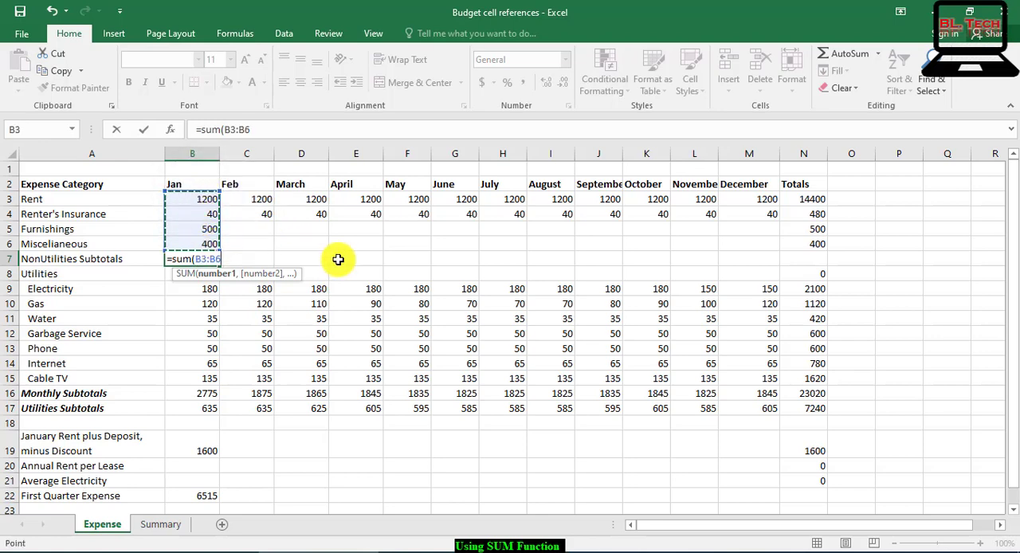
pyautogui.write(')')
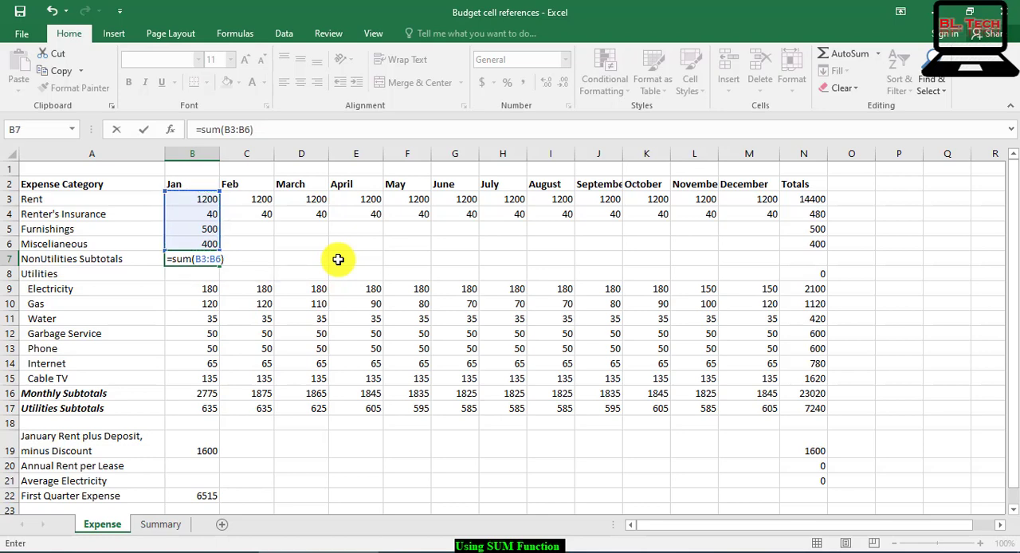
pyautogui.press('Return')
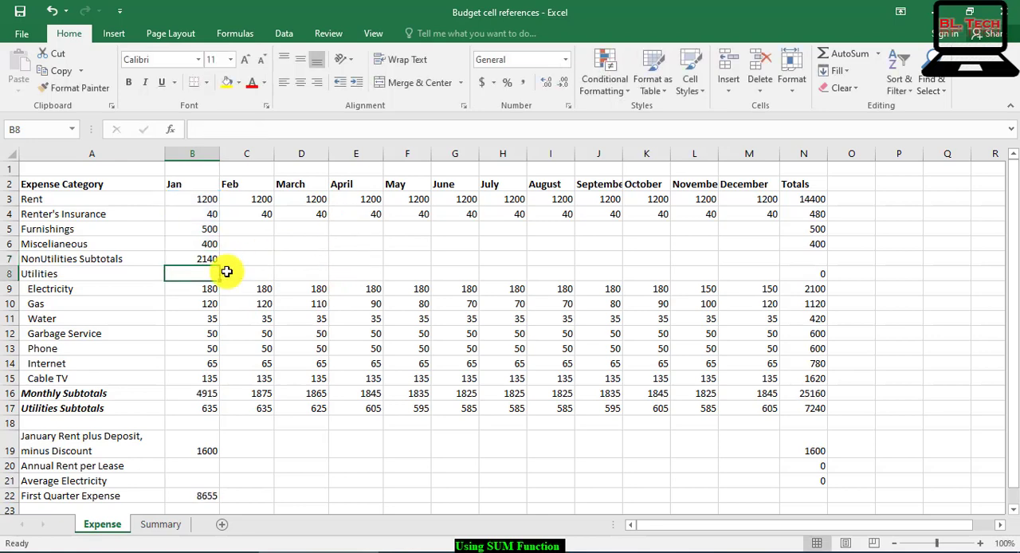
pyautogui.click(195, 259)
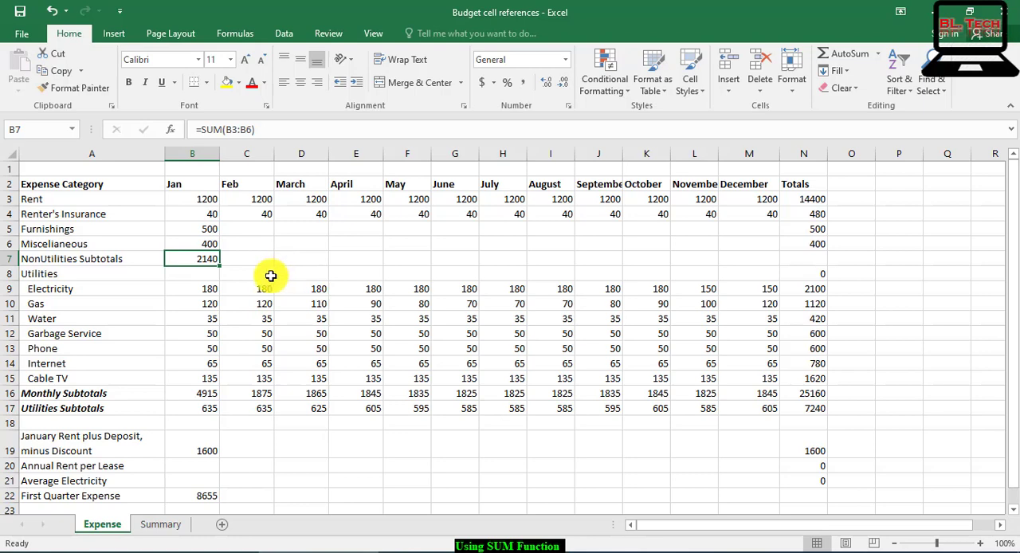
# Step: Calculate the February NonUtilities subtotal in C7 with AutoSum's Sum function over C3:C6
pyautogui.click(246, 259)
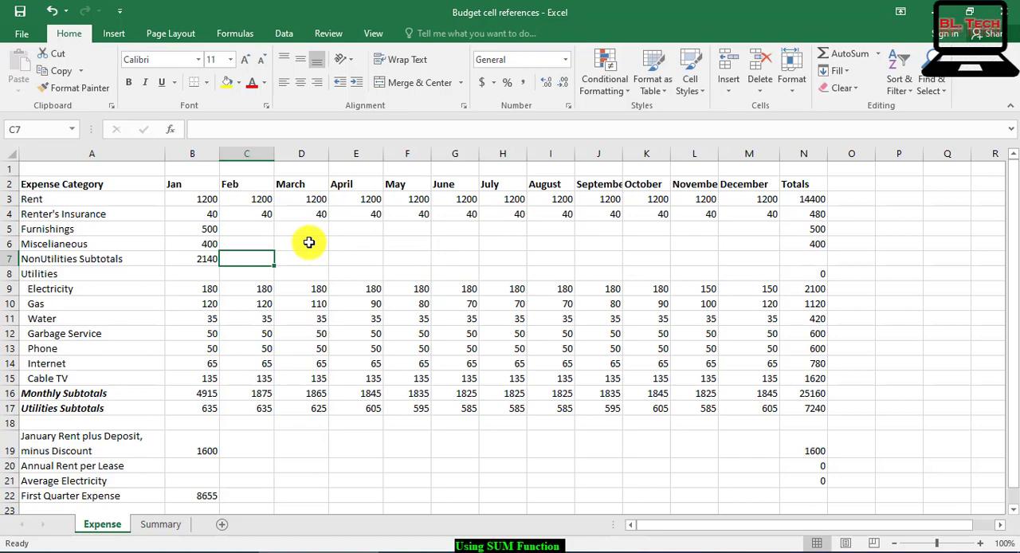
pyautogui.click(233, 35)
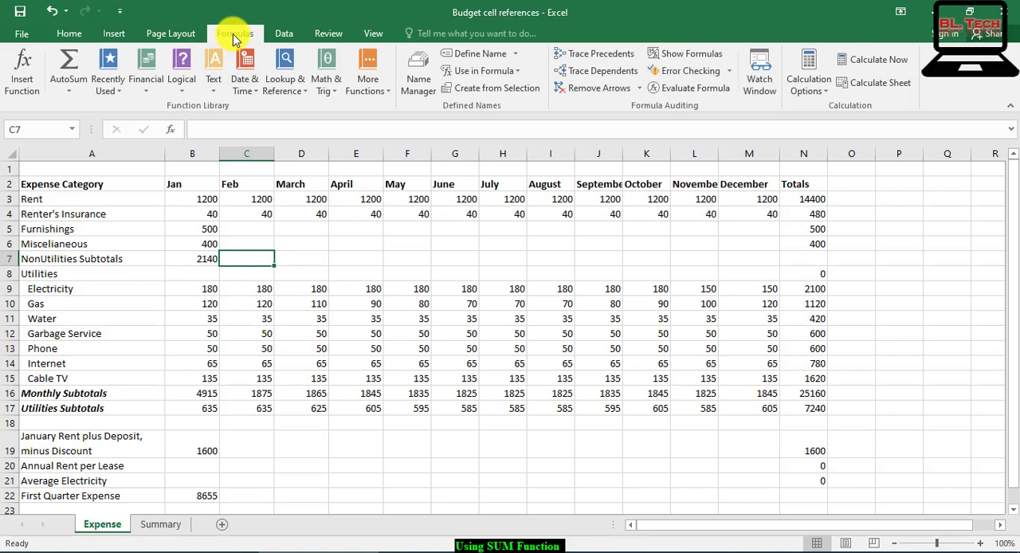
pyautogui.click(76, 88)
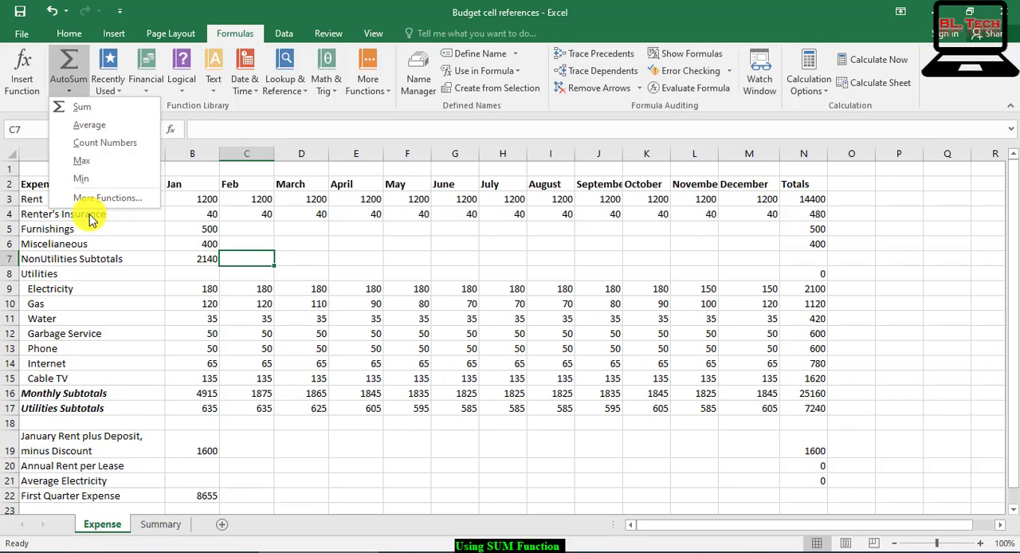
pyautogui.click(92, 106)
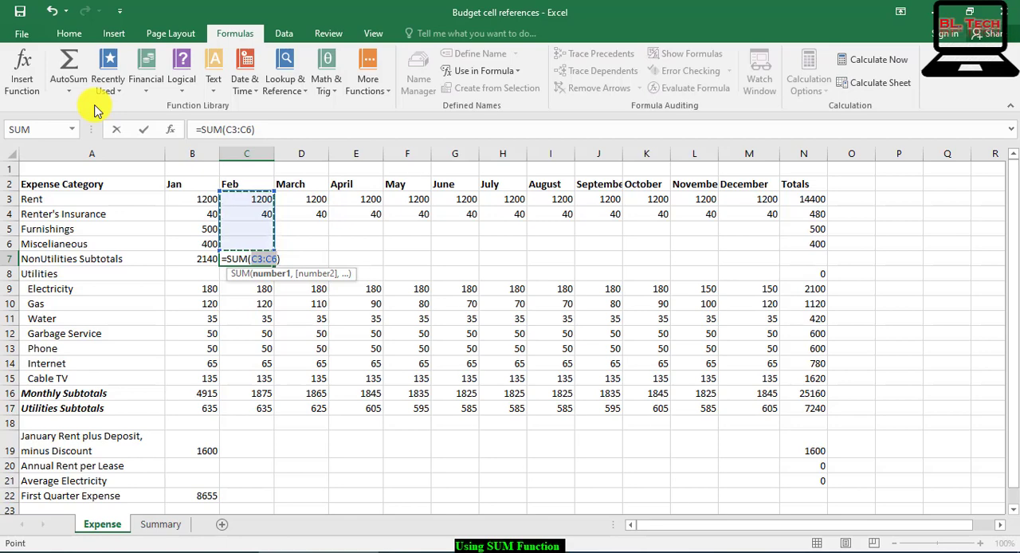
pyautogui.press('Return')
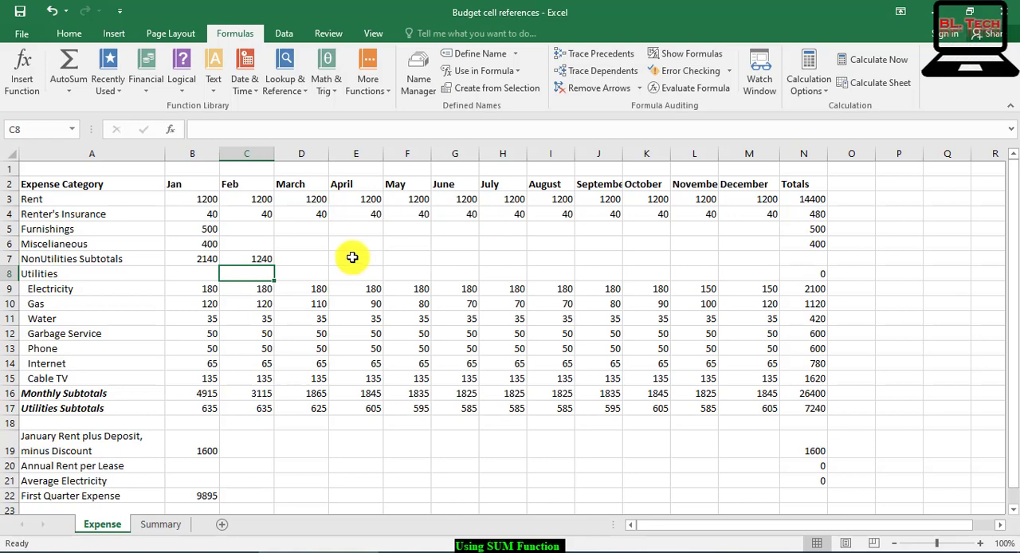
# Step: Copy the February NonUtilities subtotal formula from C7 to the March through December cells D7:M7
pyautogui.click(258, 258)
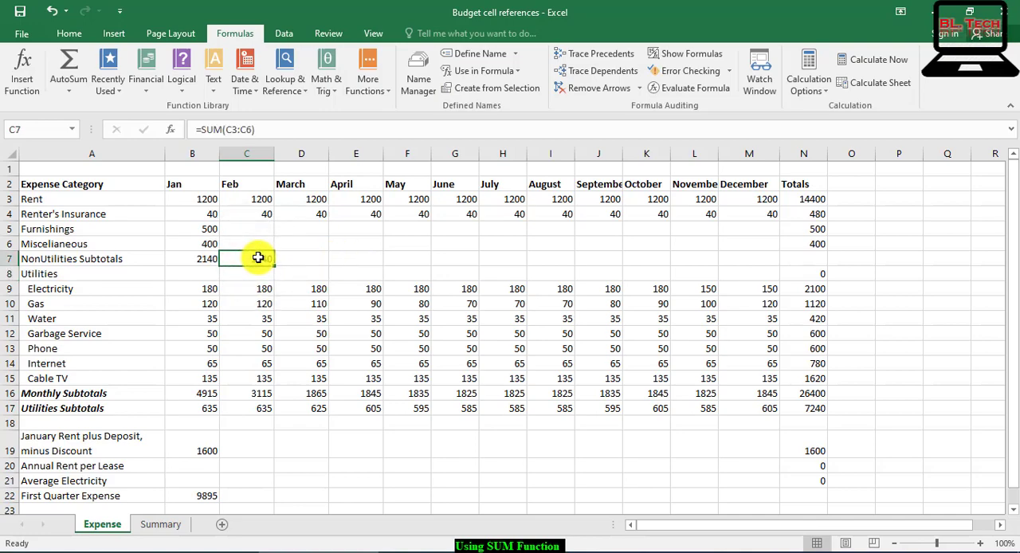
pyautogui.rightClick(258, 257)
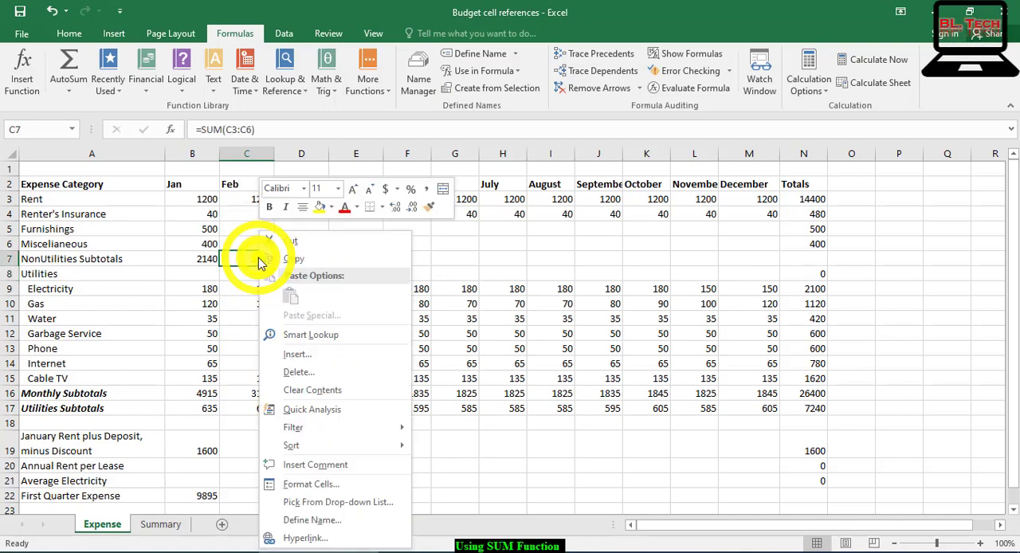
pyautogui.click(268, 253)
pyautogui.click(301, 255)
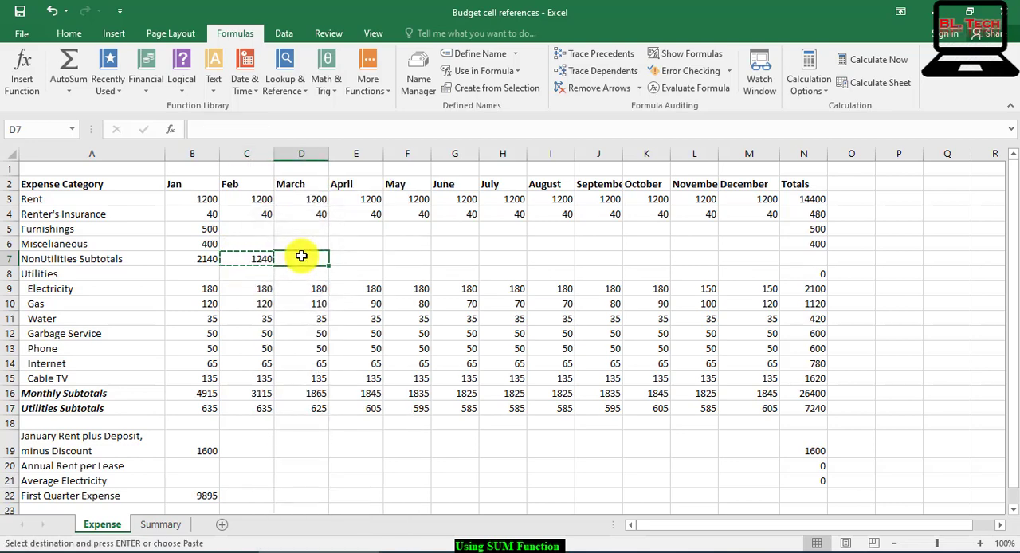
pyautogui.moveTo(302, 255); pyautogui.dragTo(746, 265)
pyautogui.rightClick(746, 264)
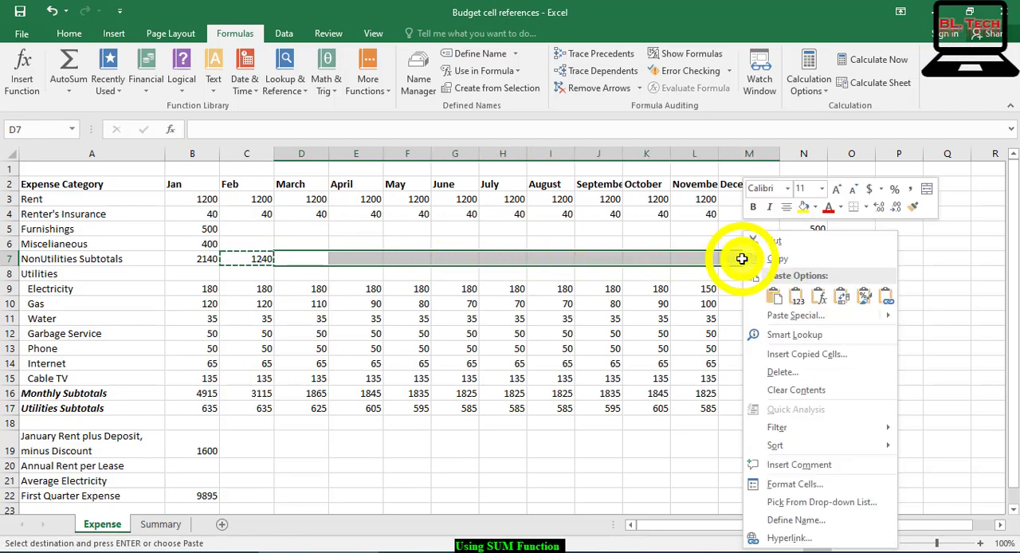
pyautogui.click(774, 296)
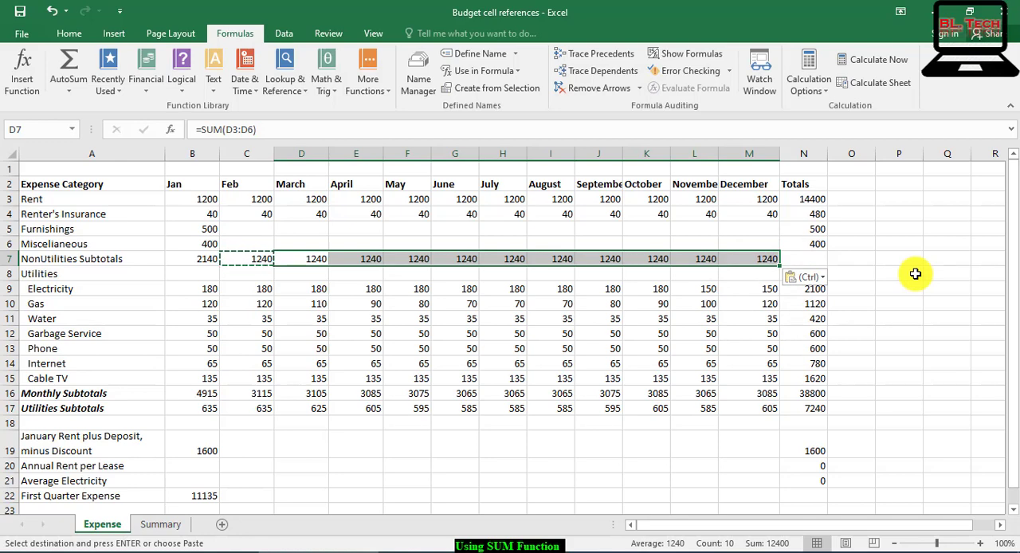
pyautogui.press('Escape')
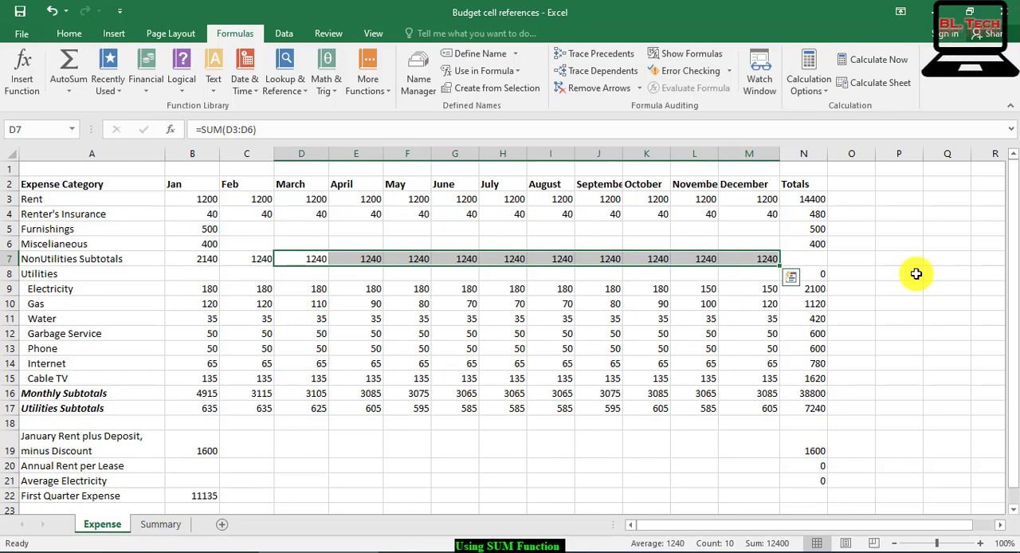
pyautogui.click(916, 273)
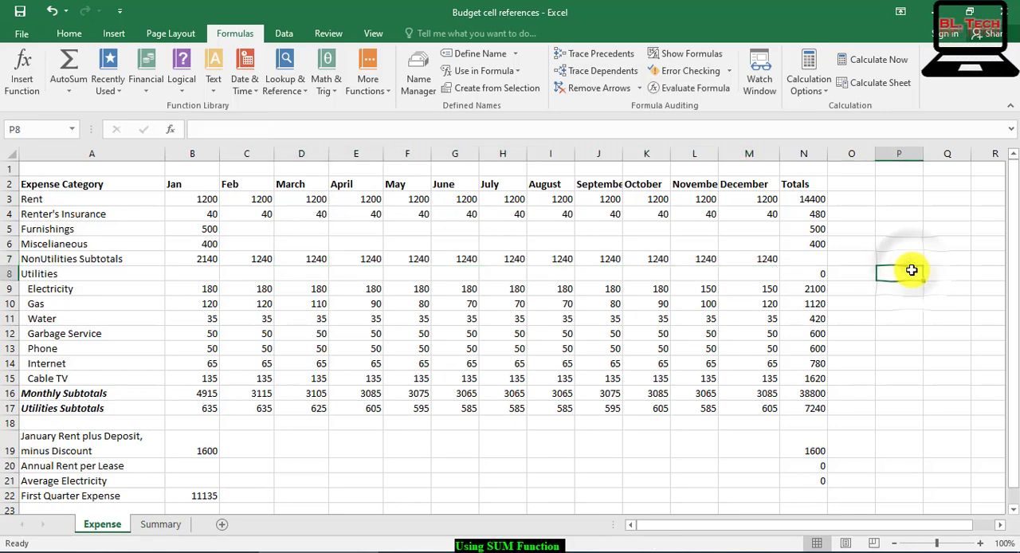
# Step: Copy the Totals formula from N6 into N7 to sum the NonUtilities Subtotals row
pyautogui.click(813, 248)
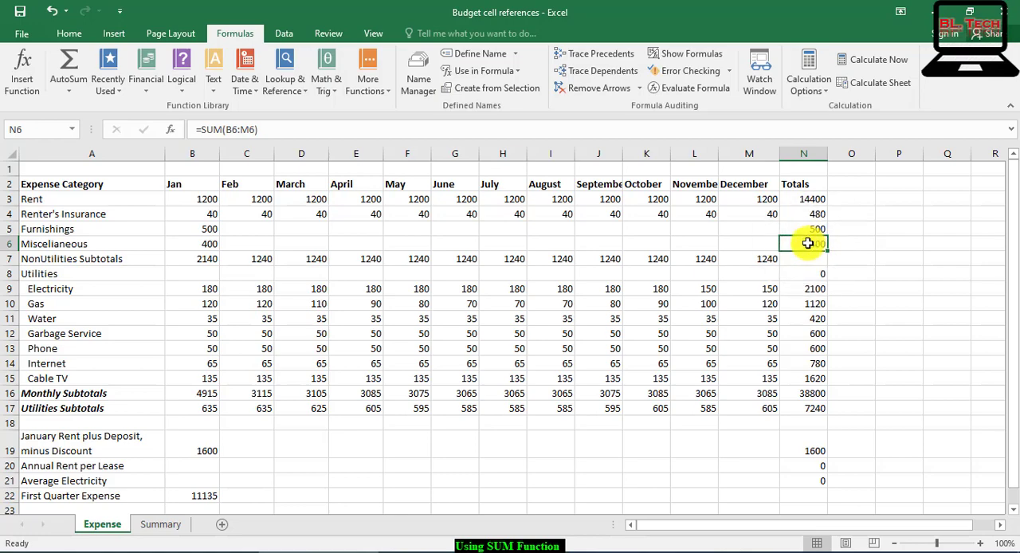
pyautogui.rightClick(809, 245)
pyautogui.click(826, 257)
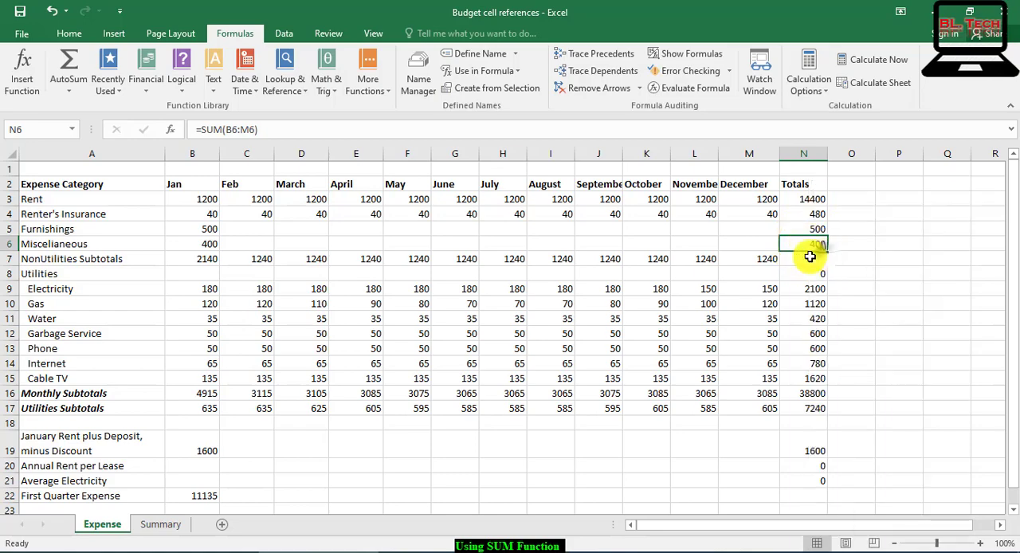
pyautogui.click(809, 258)
pyautogui.rightClick(808, 258)
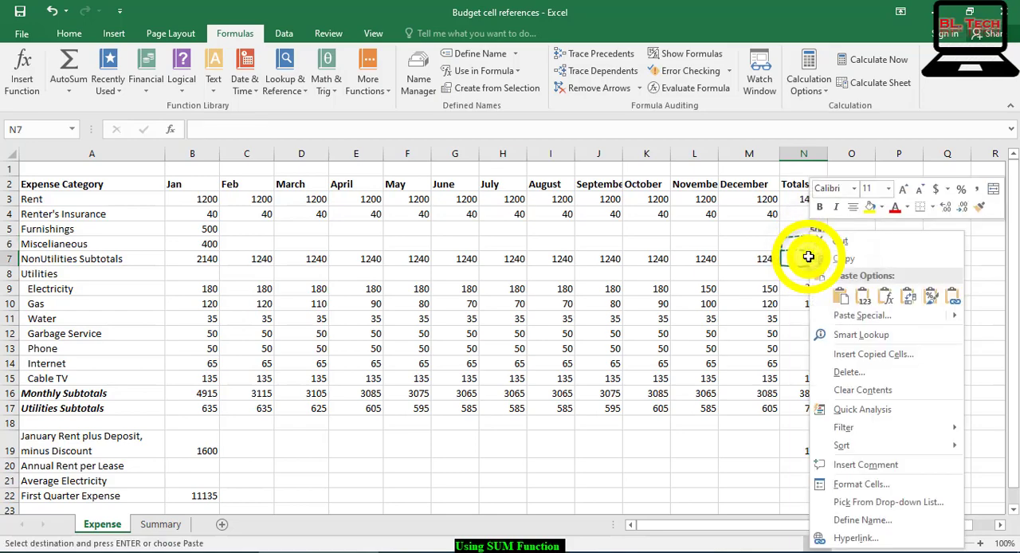
pyautogui.click(840, 297)
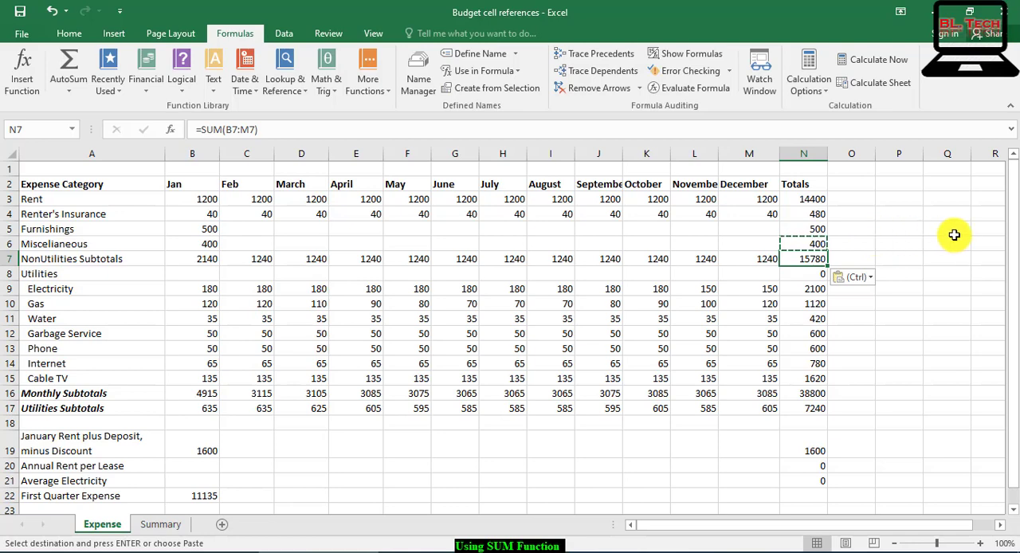
pyautogui.press('Escape')
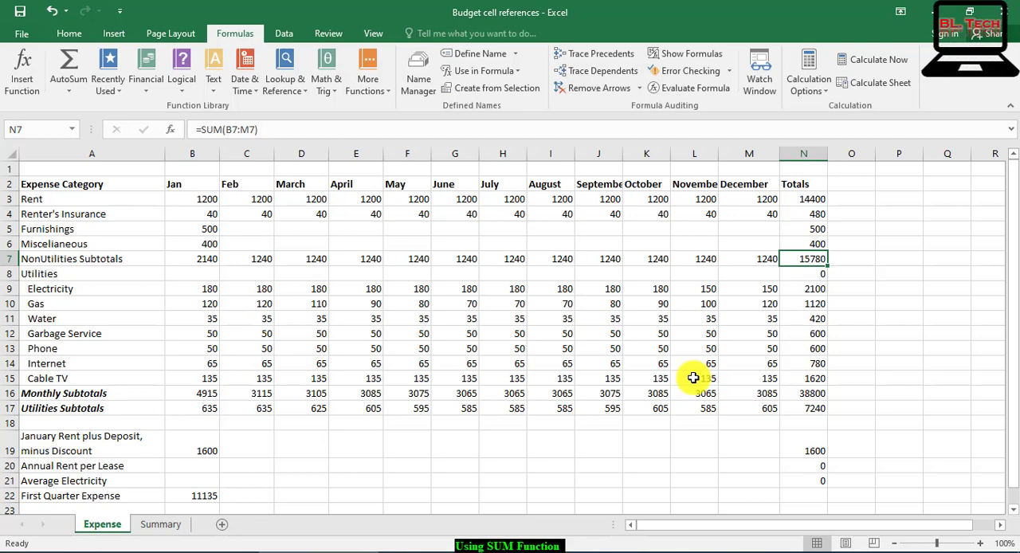
# Step: Start a formula in the empty cell A29 below the budget table with =B7+C7
pyautogui.scroll(-4, 869, 343)
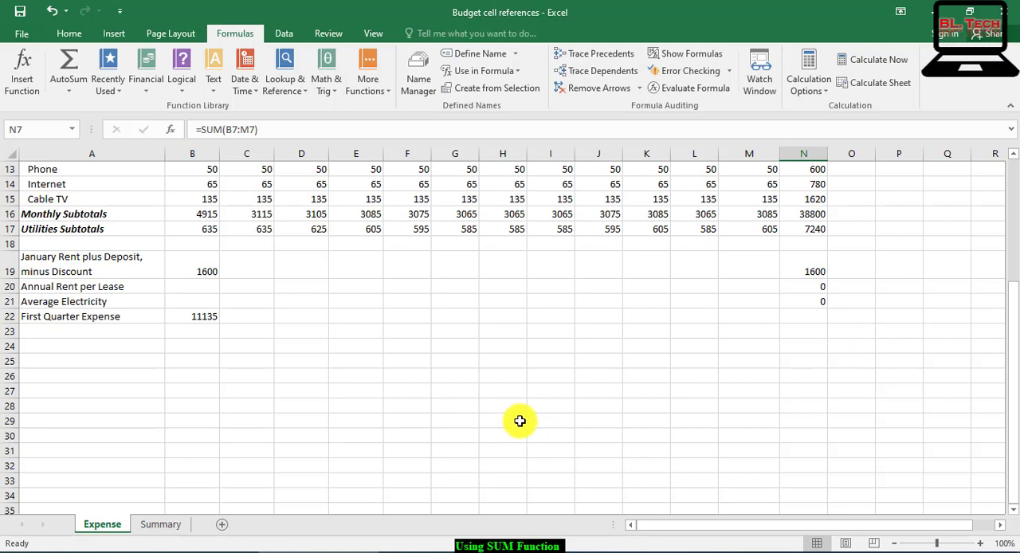
pyautogui.click(118, 422)
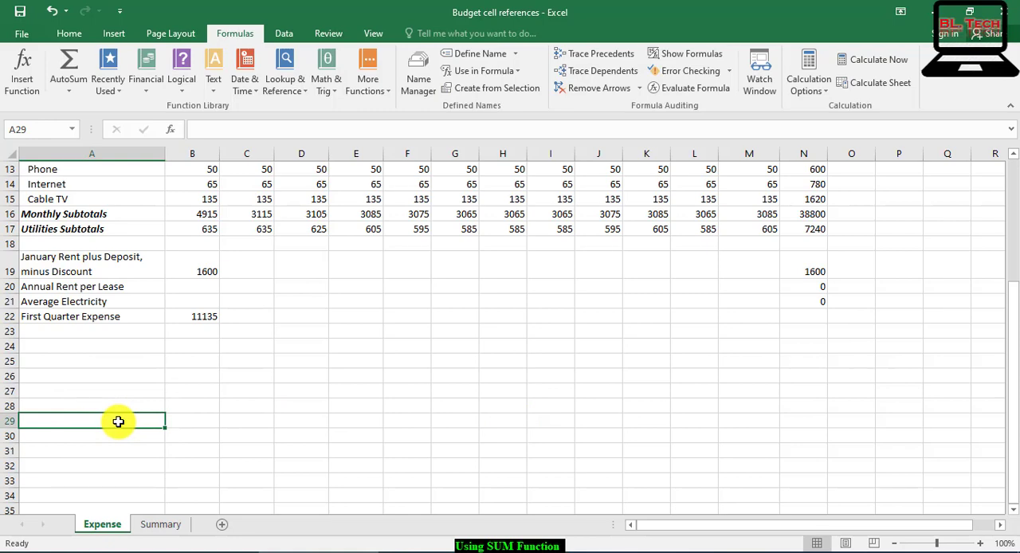
pyautogui.write('B7')
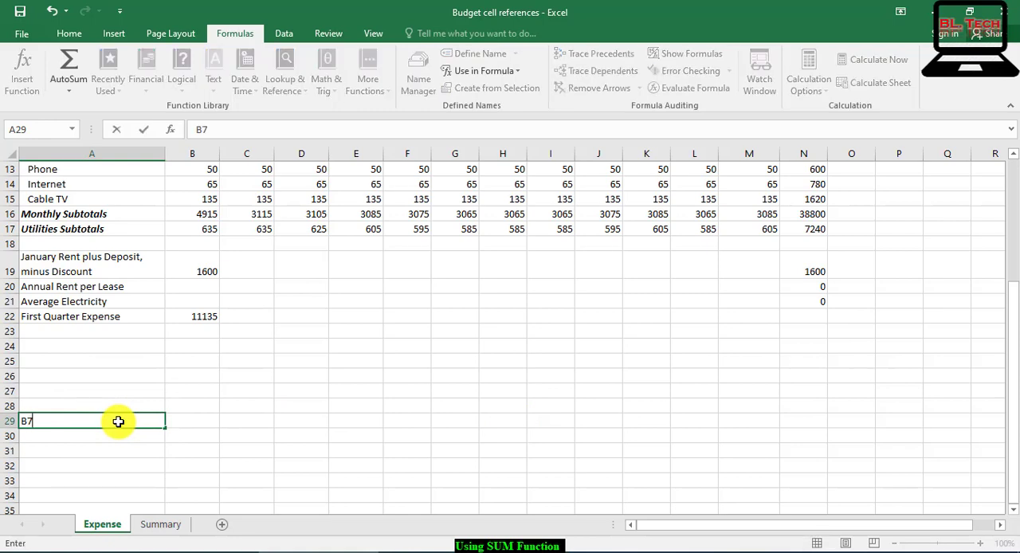
pyautogui.press('BackSpace')
pyautogui.press('BackSpace')
pyautogui.write('=')
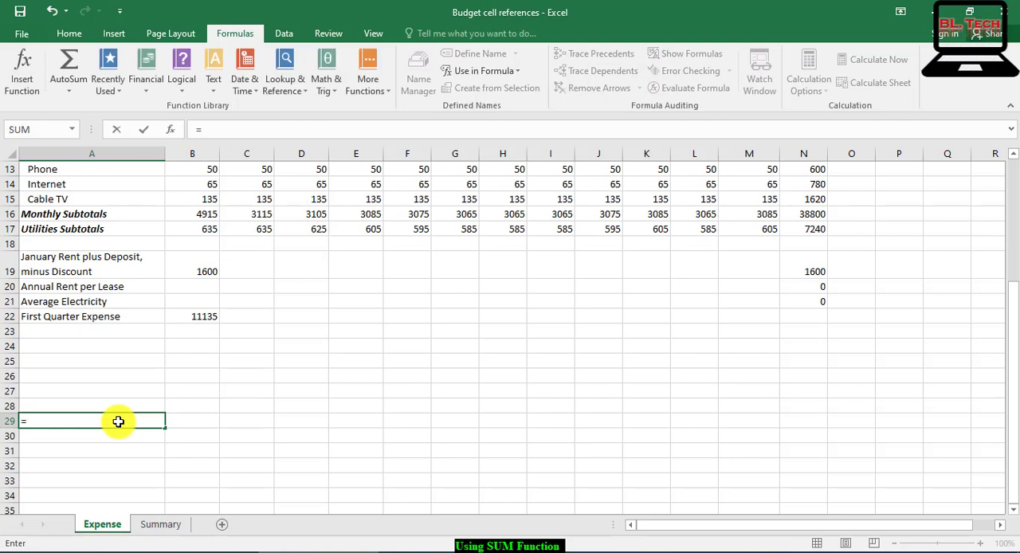
pyautogui.write('B')
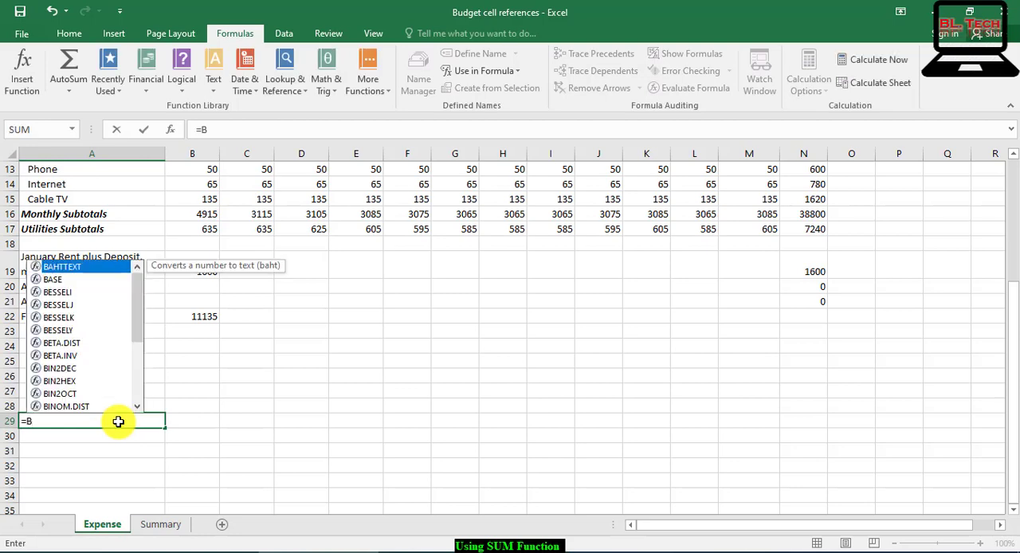
pyautogui.write('7+')
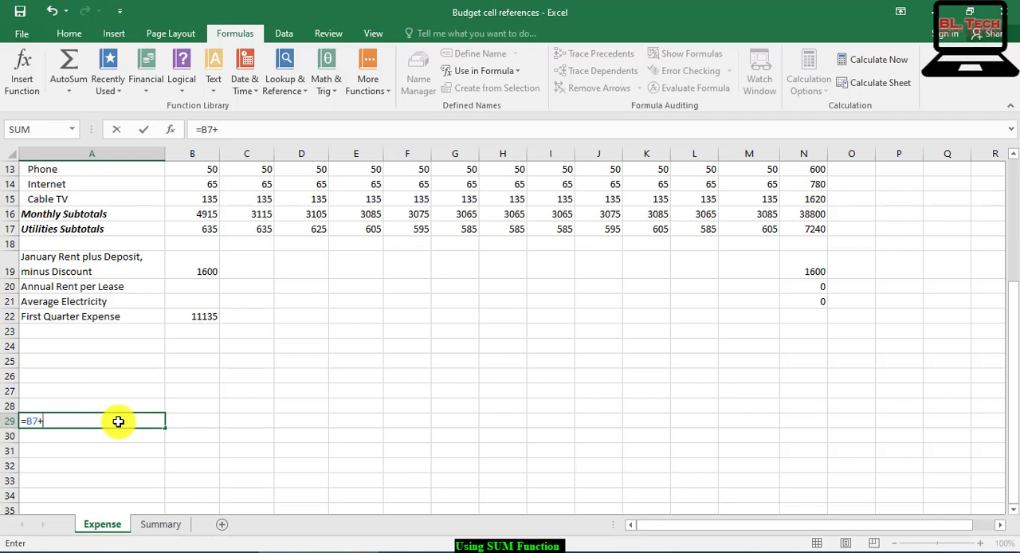
pyautogui.write('C')
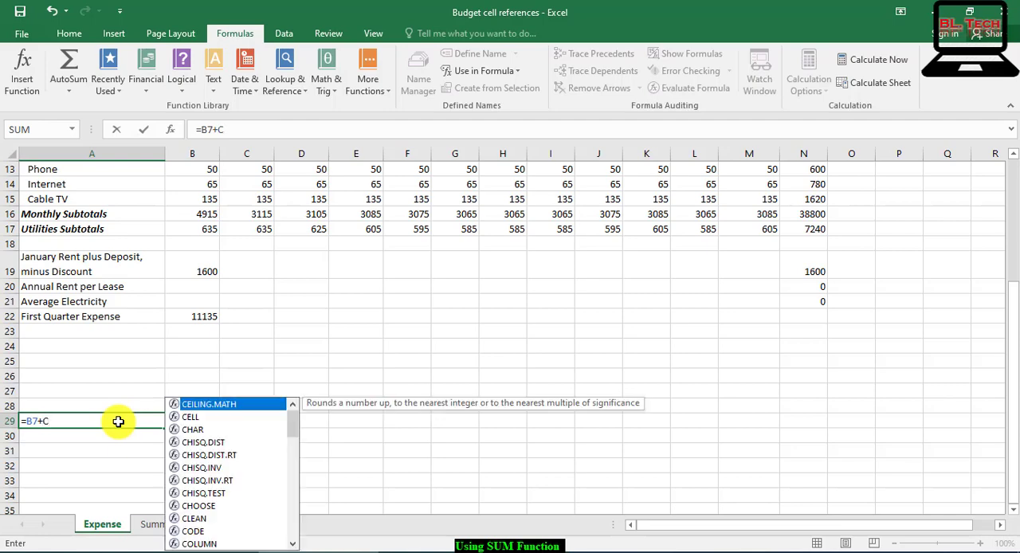
pyautogui.write('7')
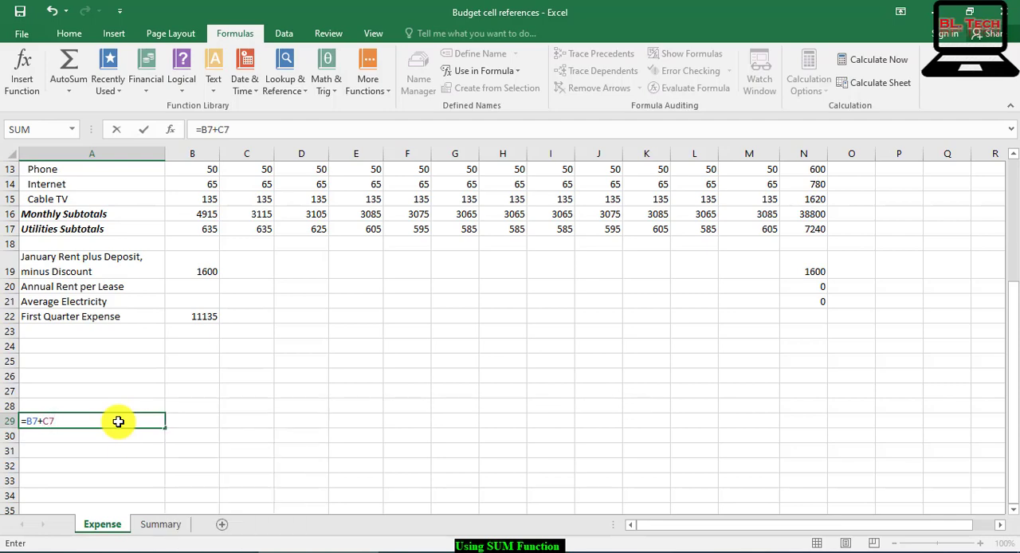
pyautogui.write('+D7+E7+F')
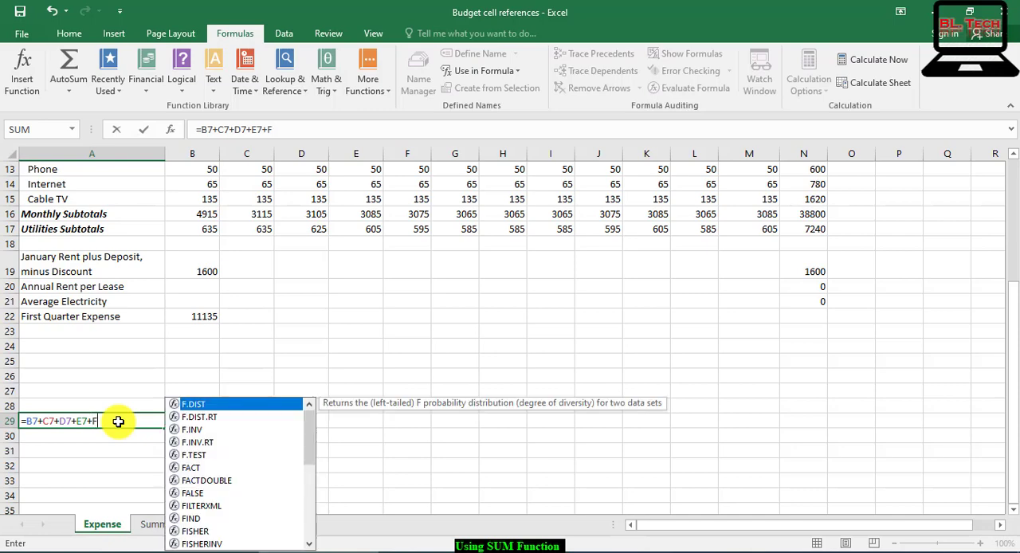
pyautogui.write('&')
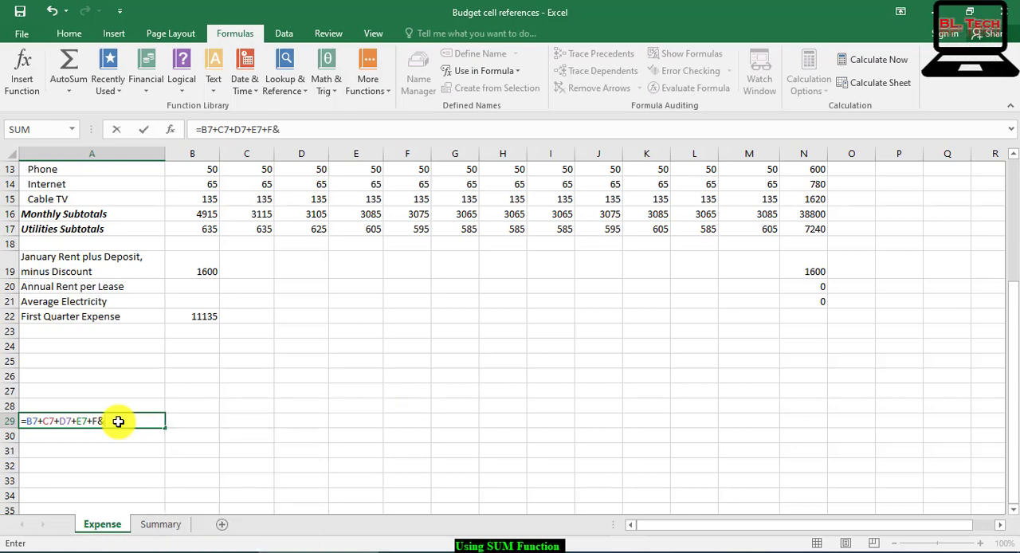
# Step: Extend the addition formula in A29 with the March to June subtotals, +D7+E7+F7+G7
pyautogui.press('BackSpace')
pyautogui.write('7+G7')
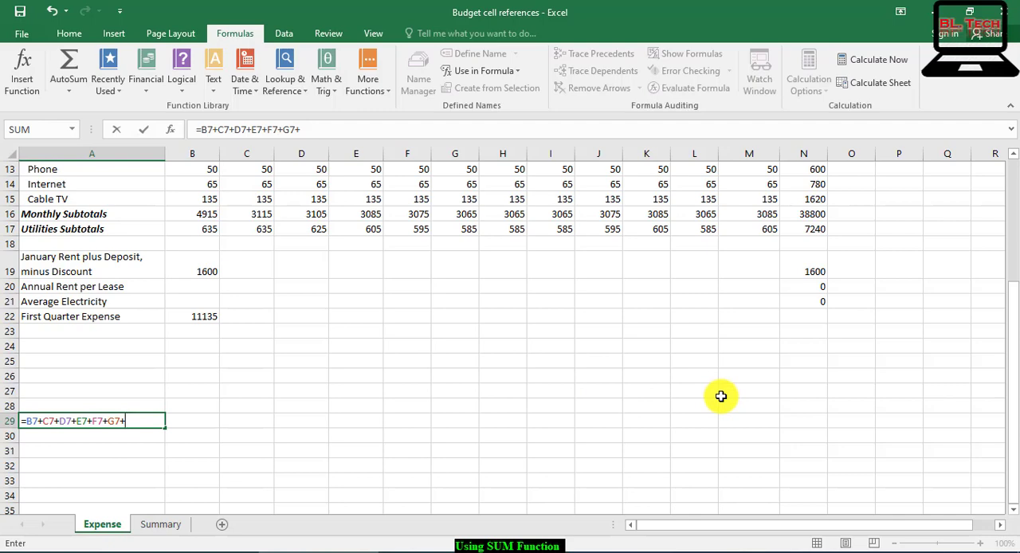
# Step: Continue the A29 formula with +H7+I7, removing anything mistyped after the I7 reference
pyautogui.write('+H')
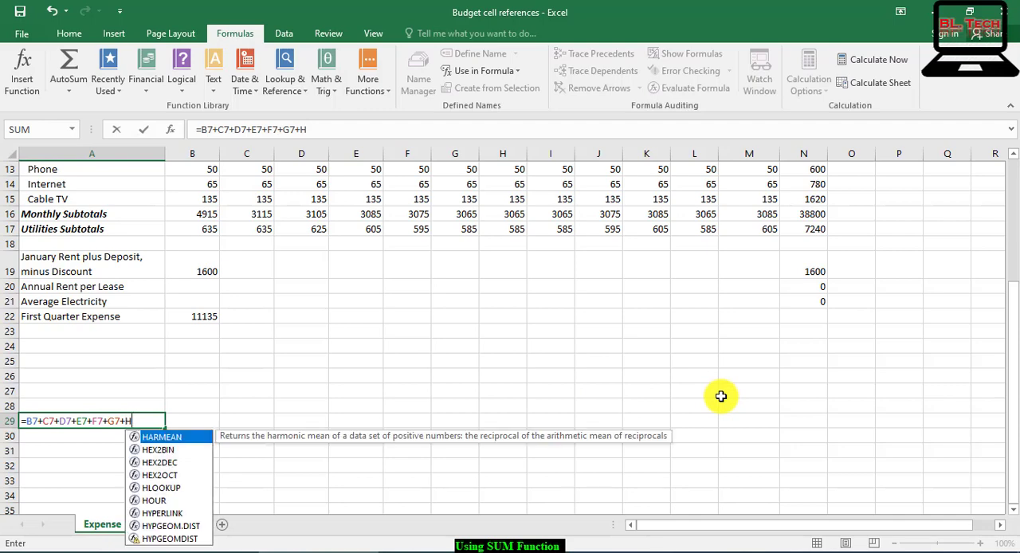
pyautogui.write('7+')
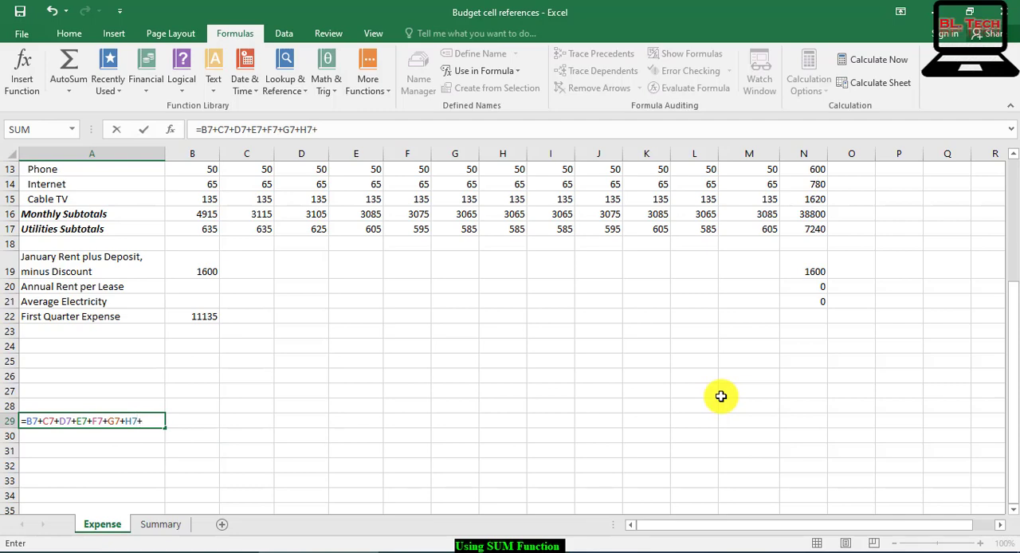
pyautogui.write('I&')
pyautogui.press('BackSpace')
pyautogui.write('7=J7+')
pyautogui.press('Left')
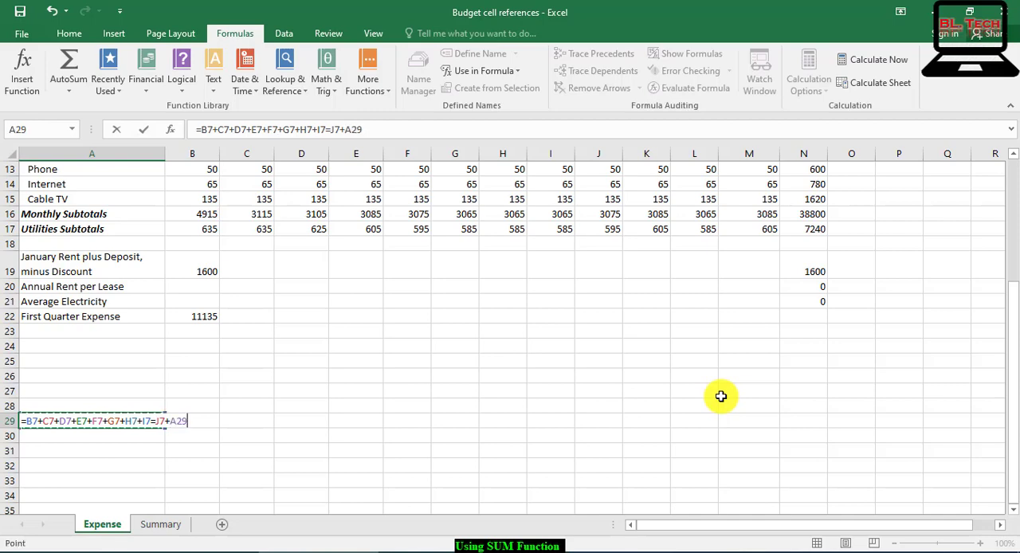
pyautogui.press('BackSpace')
pyautogui.press('BackSpace')
pyautogui.press('BackSpace')
pyautogui.press('BackSpace')
pyautogui.press('BackSpace')
# Step: Complete the A29 formula with the September to December subtotals, +J7+K7+L7+M7
pyautogui.write('+J7+K')
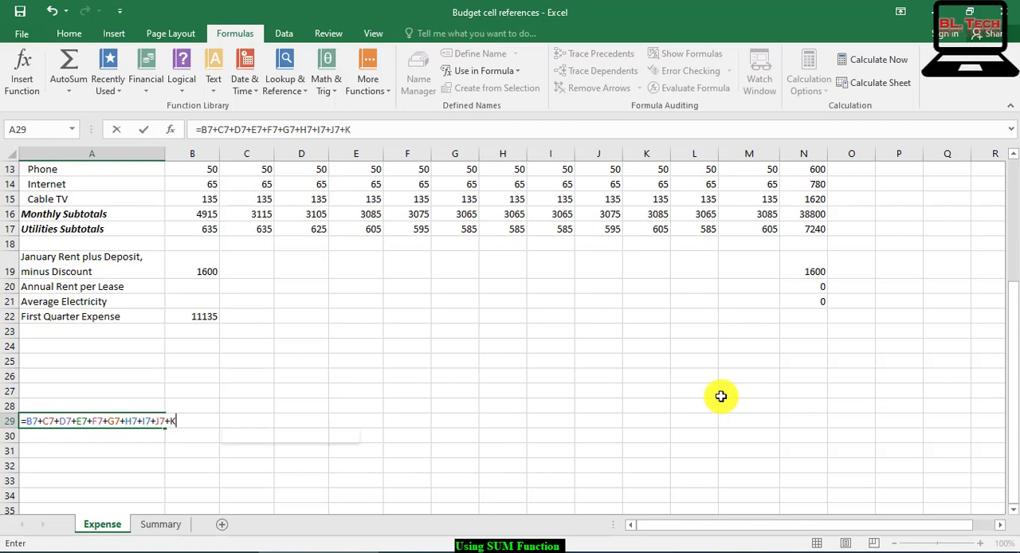
pyautogui.write('7+L')
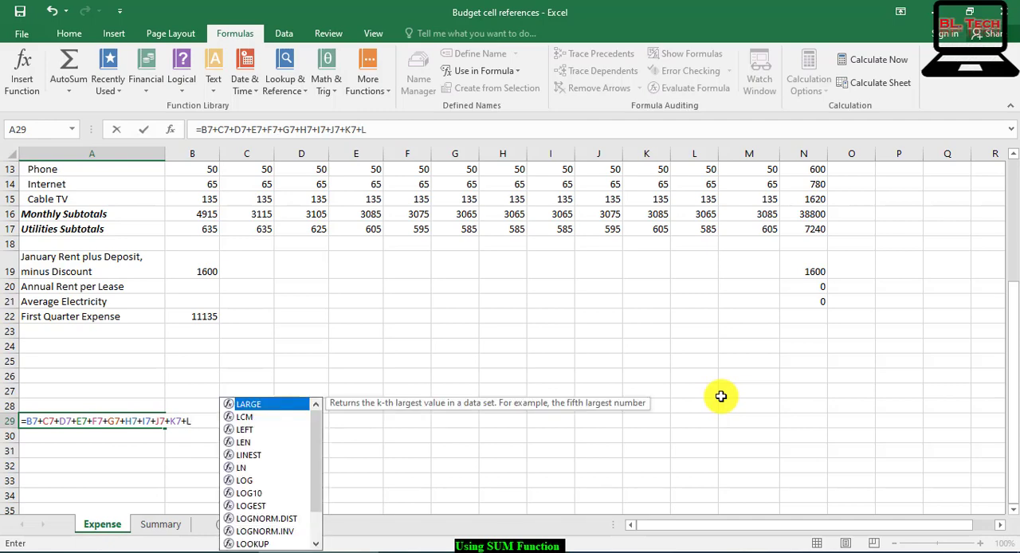
pyautogui.write('7+')
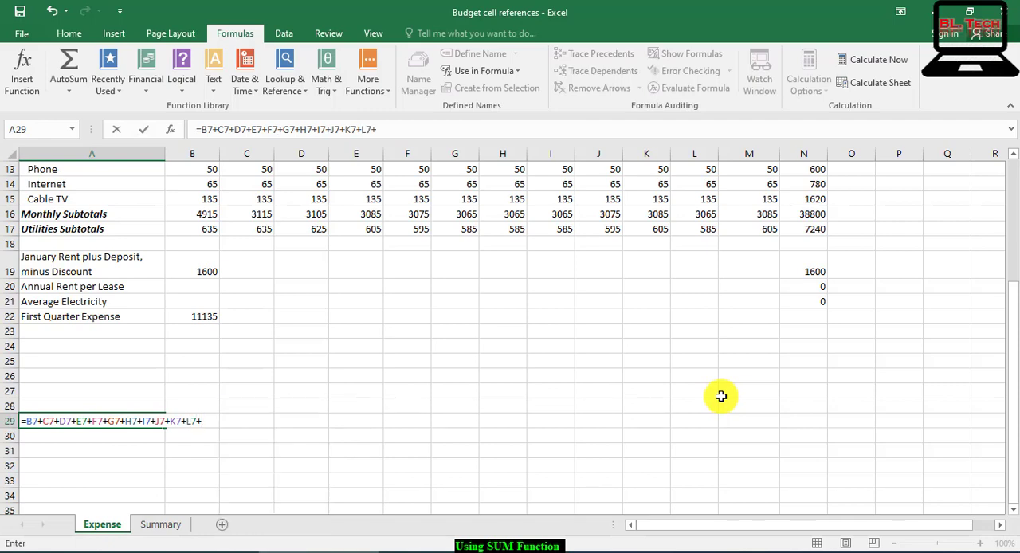
pyautogui.write('M7')
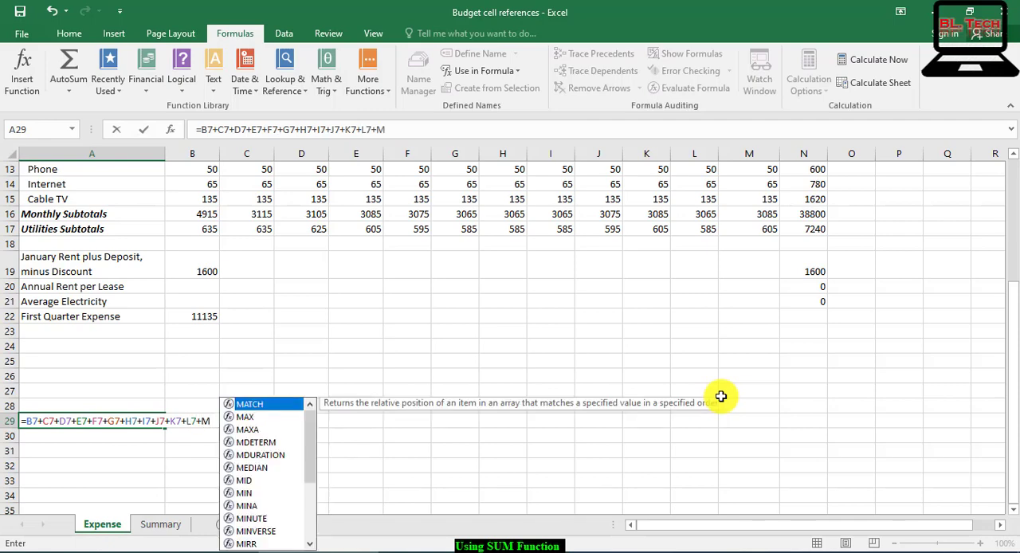